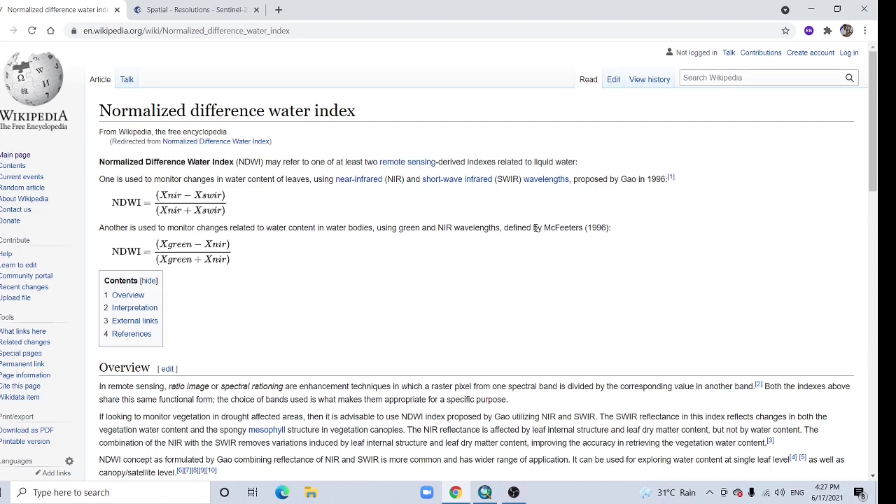
Step: Highlight the McFeeters (1996) formula source, the agricultural monitoring description and the word waterbody
{"action": "left_click_drag", "start_coordinate": [545, 228], "coordinate": [635, 227]}
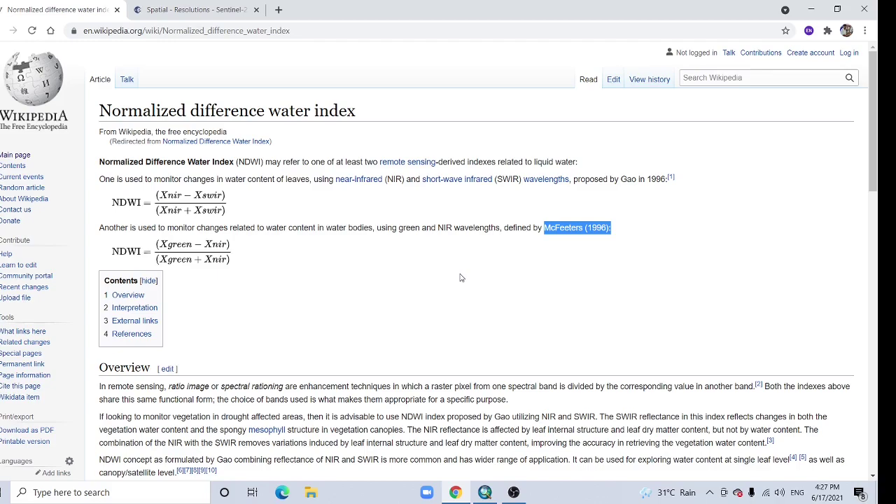
{"action": "scroll", "coordinate": [461, 278], "scroll_direction": "down", "scroll_amount": 5}
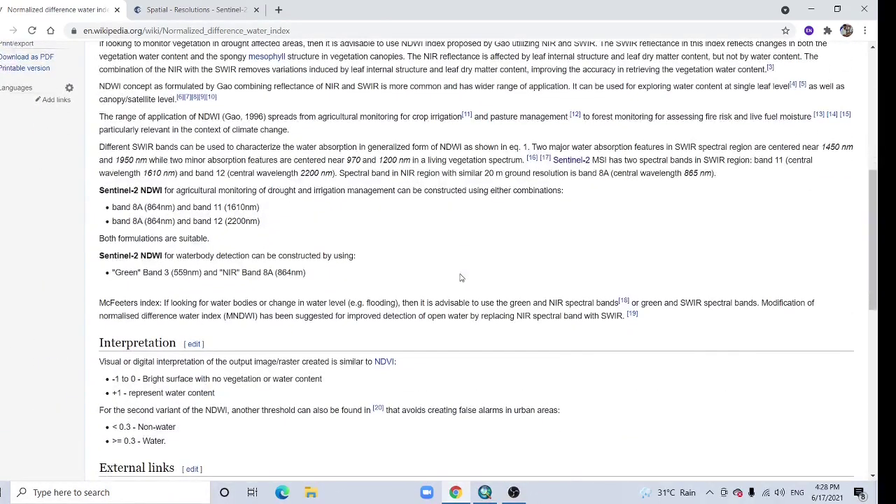
{"action": "left_click_drag", "start_coordinate": [180, 191], "coordinate": [378, 187]}
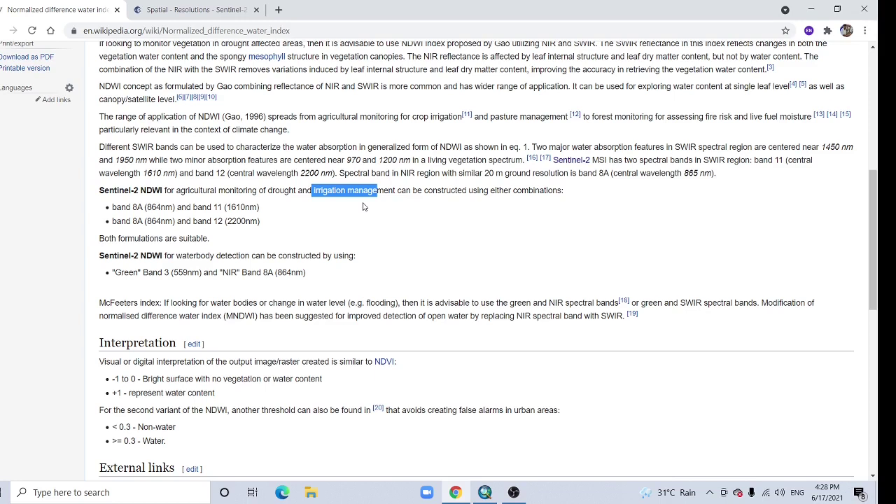
{"action": "left_click", "coordinate": [186, 258]}
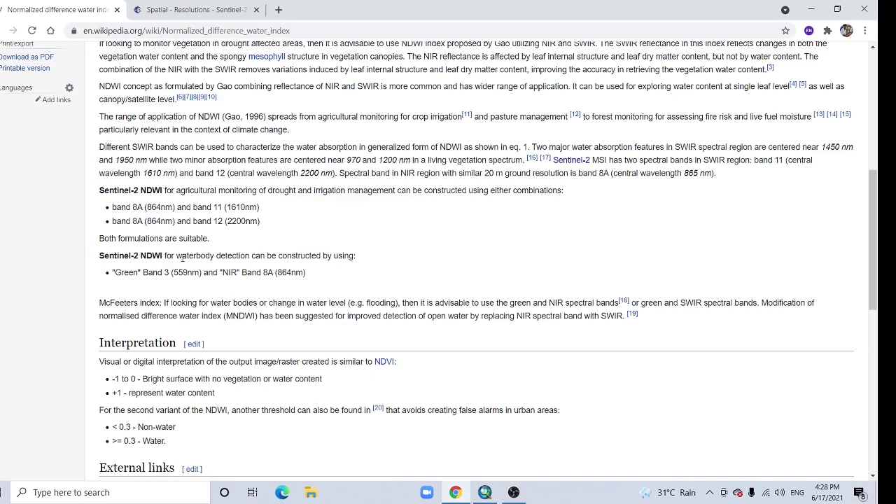
{"action": "left_click_drag", "start_coordinate": [183, 257], "coordinate": [213, 257]}
{"action": "left_click", "coordinate": [246, 254]}
Step: Highlight green Band 3 and NIR Band 8A, then the band 12 combination for agricultural NDWI
{"action": "left_click_drag", "start_coordinate": [125, 275], "coordinate": [171, 273]}
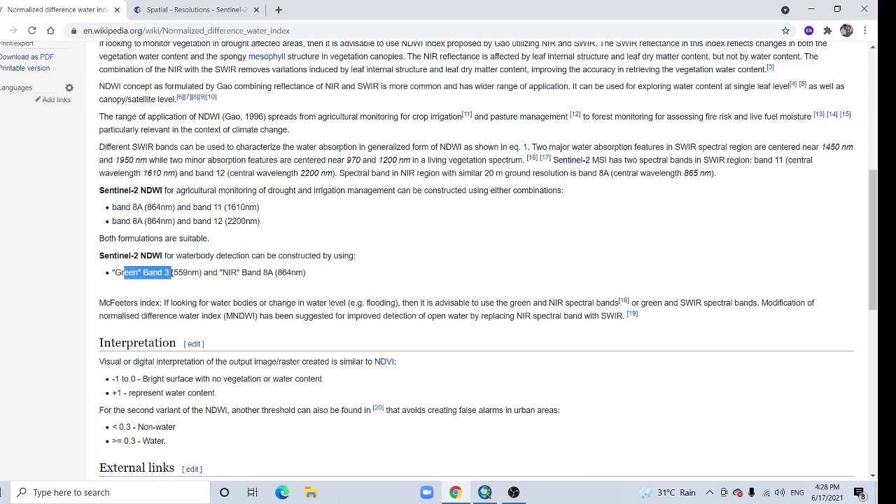
{"action": "left_click", "coordinate": [171, 273]}
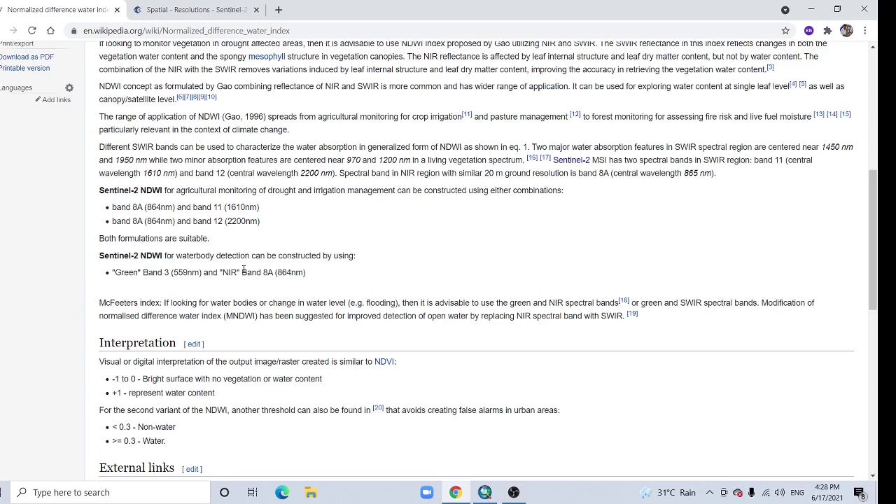
{"action": "left_click_drag", "start_coordinate": [223, 273], "coordinate": [242, 273]}
{"action": "double_click", "coordinate": [243, 273]}
{"action": "left_click_drag", "start_coordinate": [133, 273], "coordinate": [171, 273]}
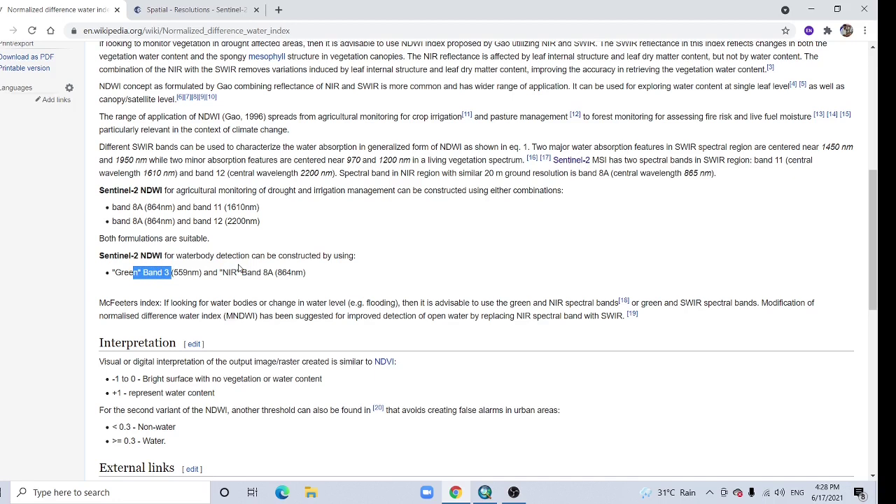
{"action": "left_click_drag", "start_coordinate": [236, 273], "coordinate": [272, 273]}
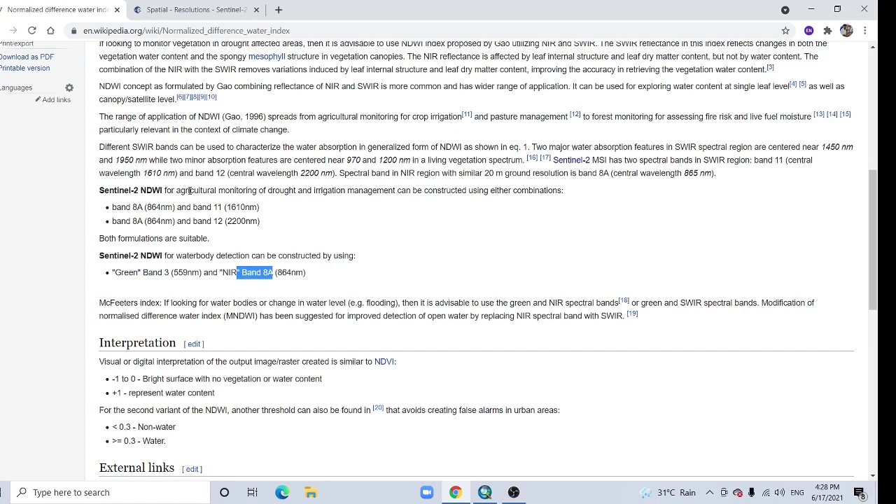
{"action": "left_click_drag", "start_coordinate": [189, 191], "coordinate": [387, 189]}
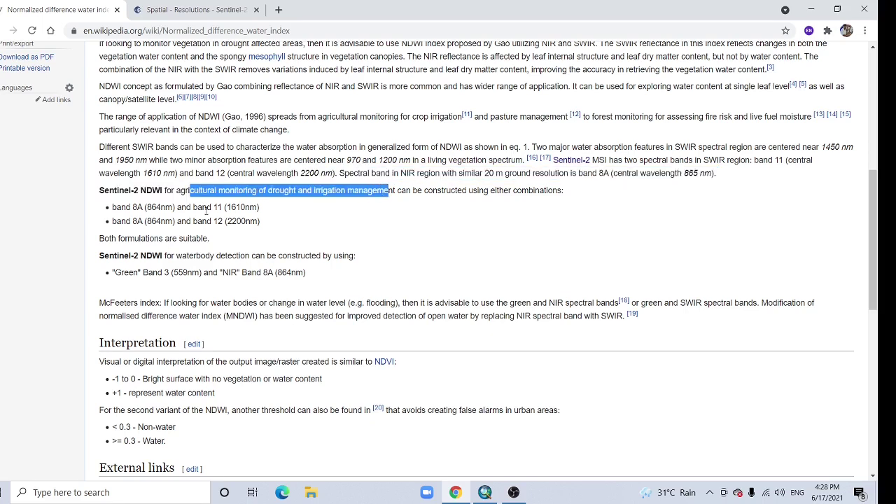
{"action": "left_click_drag", "start_coordinate": [113, 211], "coordinate": [233, 221]}
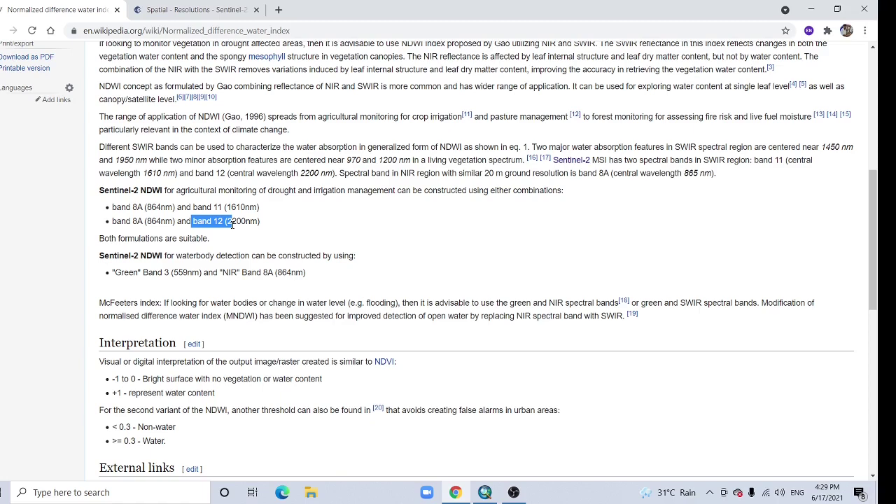
Step: In ArcMap's Add Data, browse through the Sentinel-2 scene's GRANULE tile folder to IMG_DATA
{"action": "left_click", "coordinate": [484, 493]}
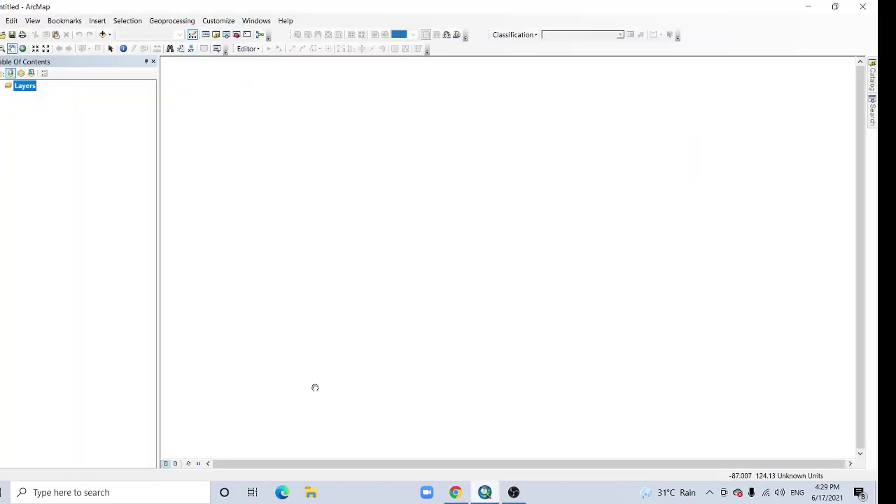
{"action": "left_click", "coordinate": [102, 35]}
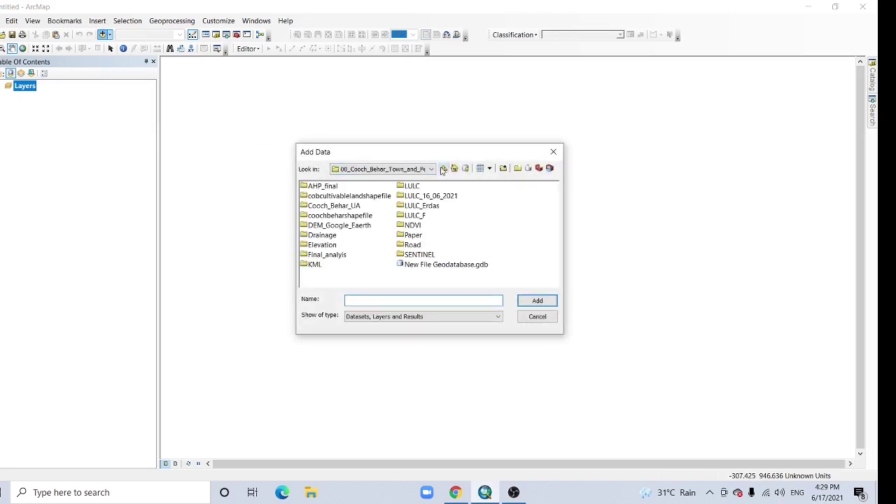
{"action": "left_click", "coordinate": [443, 169]}
{"action": "double_click", "coordinate": [334, 196]}
{"action": "double_click", "coordinate": [342, 186]}
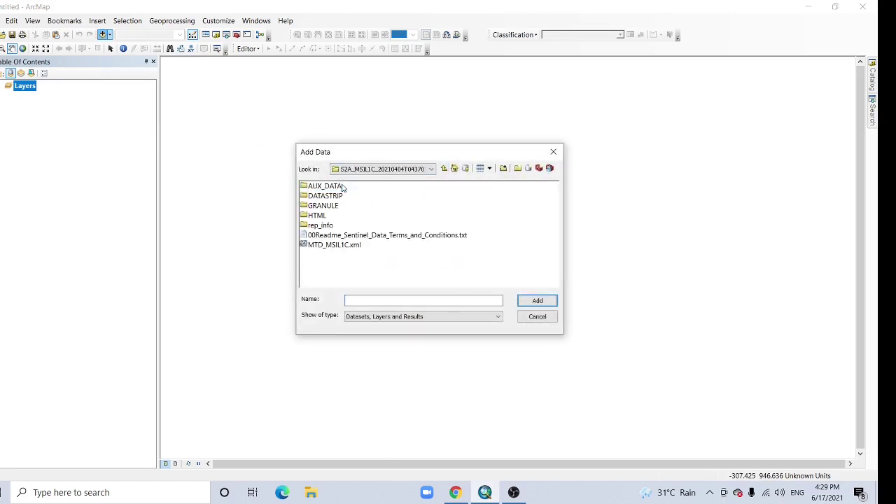
{"action": "left_click", "coordinate": [341, 186]}
{"action": "double_click", "coordinate": [326, 208]}
{"action": "double_click", "coordinate": [348, 187]}
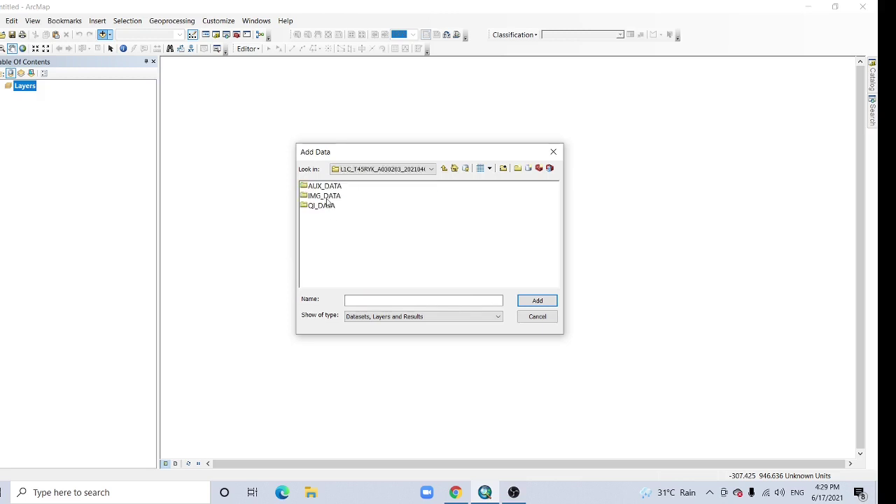
{"action": "double_click", "coordinate": [326, 197]}
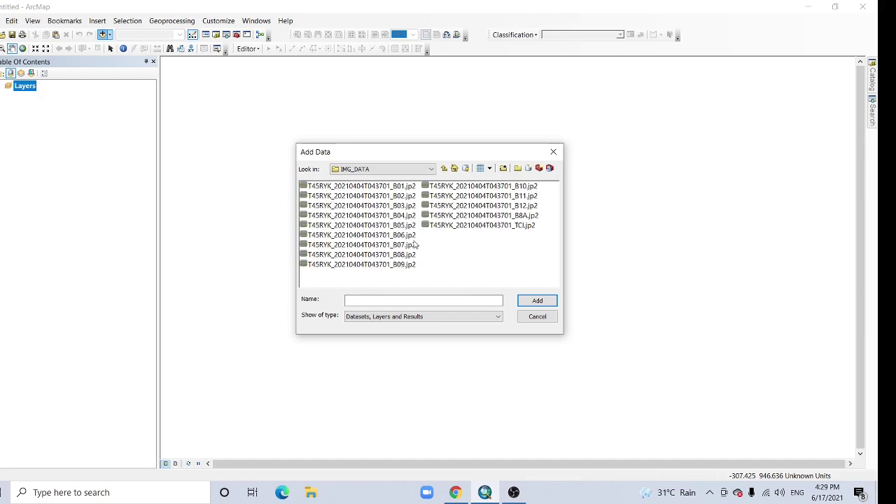
Step: Add the B03 and B8A band images, then the Cooch Behar peri-urban boundary shapefile
{"action": "left_click", "coordinate": [393, 207]}
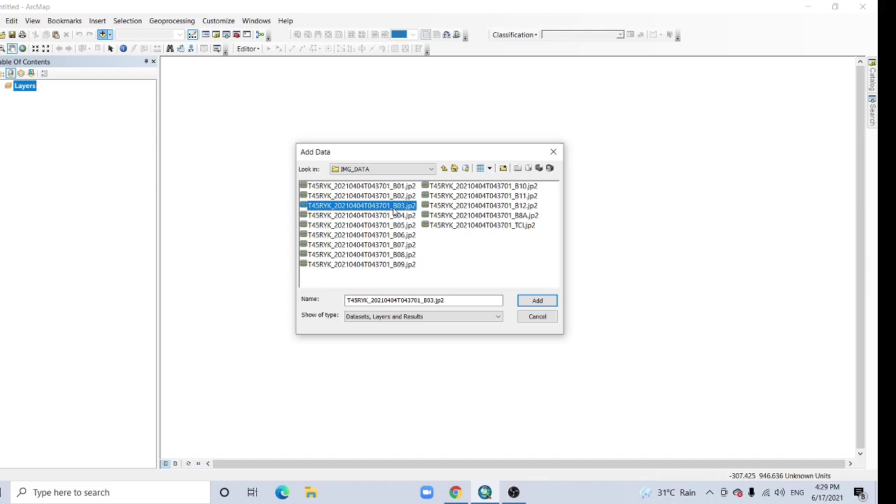
{"action": "left_click", "coordinate": [528, 217], "text": "ctrl"}
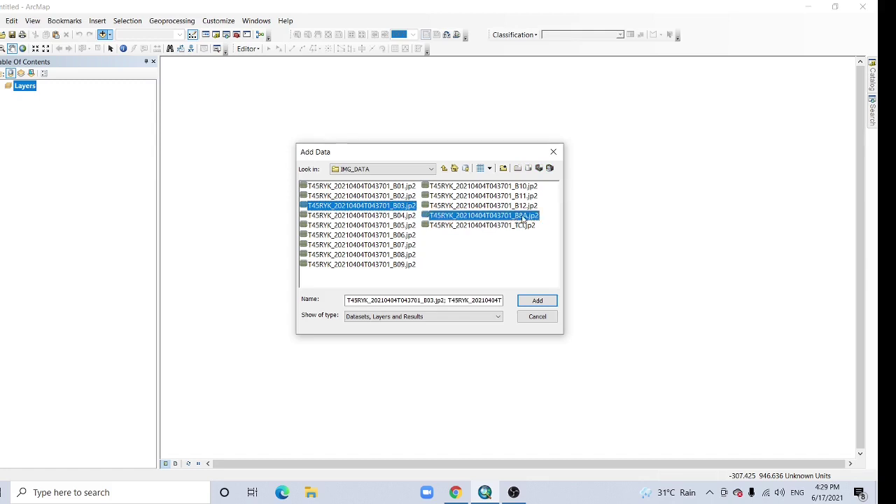
{"action": "left_click", "coordinate": [537, 300]}
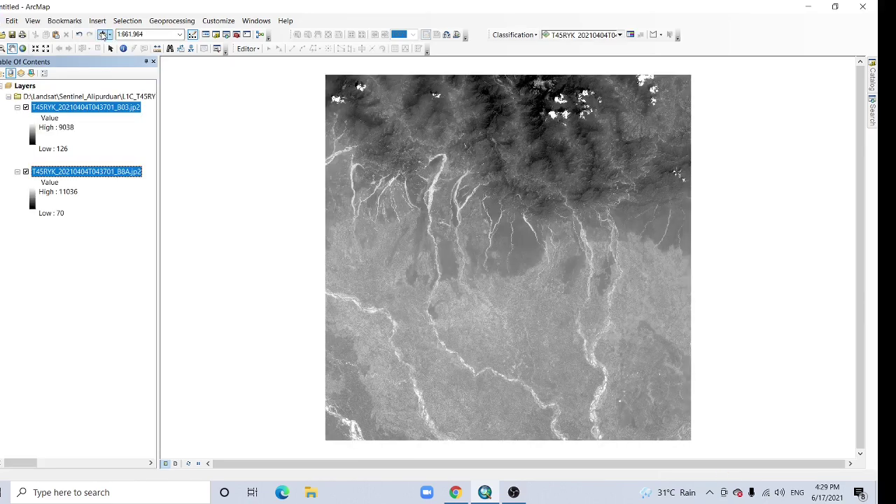
{"action": "left_click", "coordinate": [103, 35]}
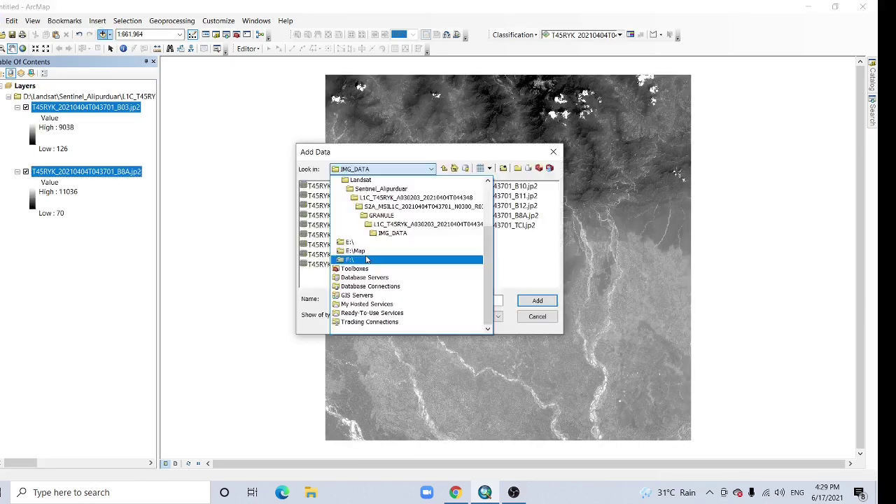
{"action": "left_click", "coordinate": [534, 299]}
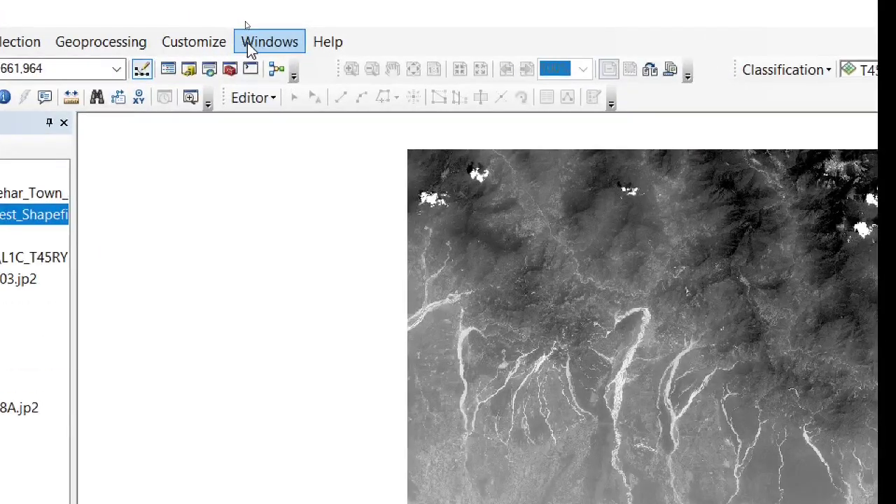
Step: Open the Image Analysis window with B03 chosen and select the Cooch Behar boundary polygon
{"action": "left_click", "coordinate": [248, 23]}
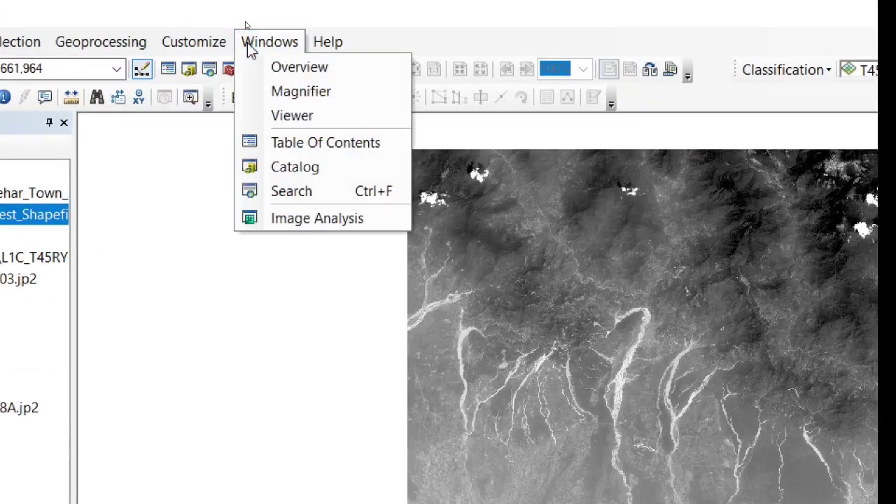
{"action": "left_click", "coordinate": [345, 228]}
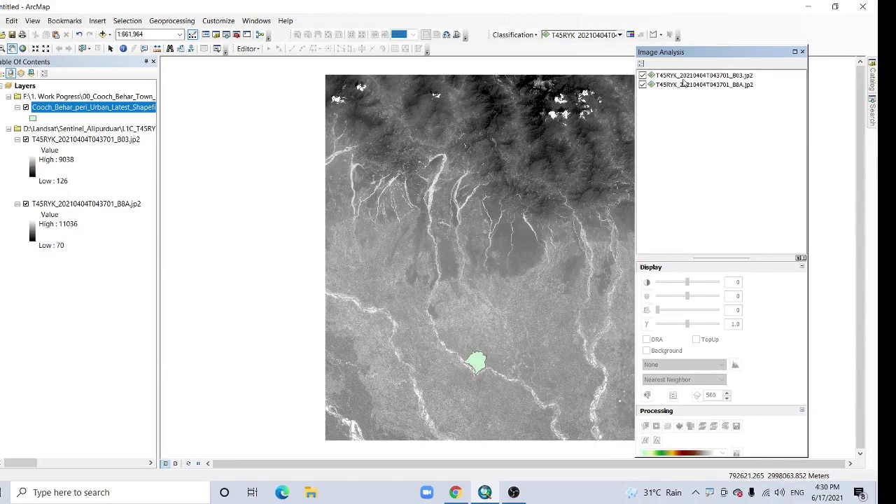
{"action": "left_click", "coordinate": [683, 75]}
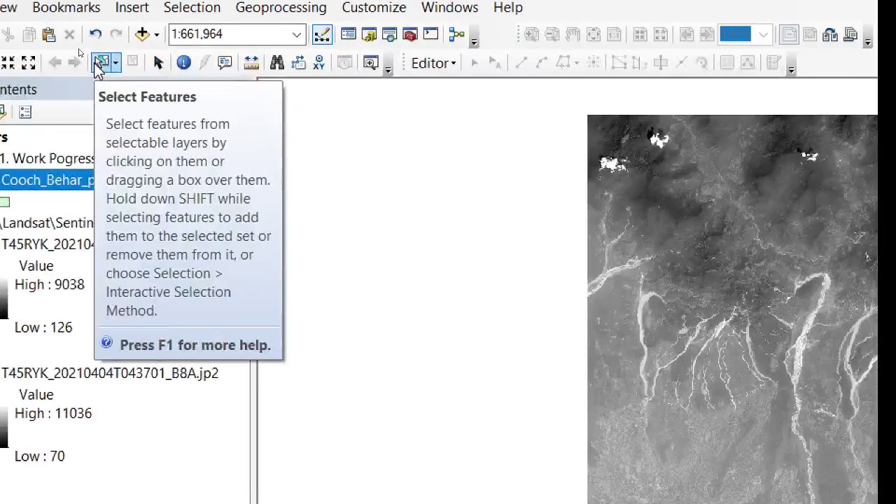
{"action": "left_click", "coordinate": [82, 49]}
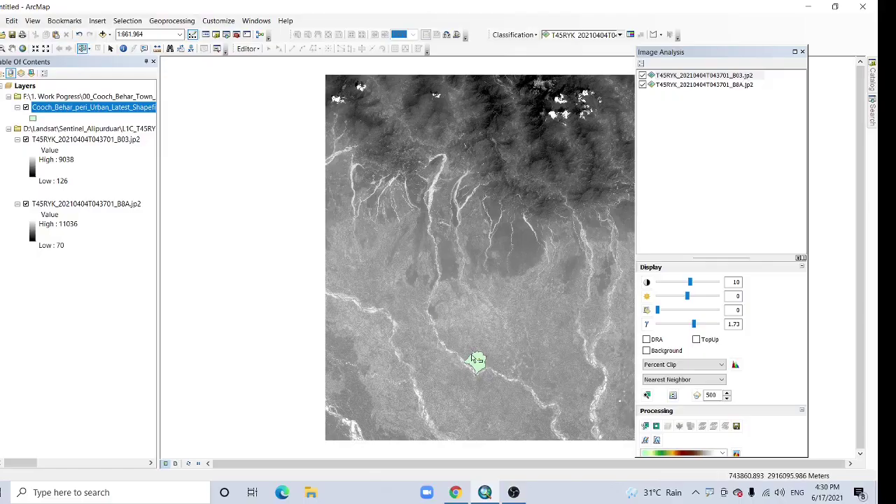
{"action": "left_click", "coordinate": [476, 361]}
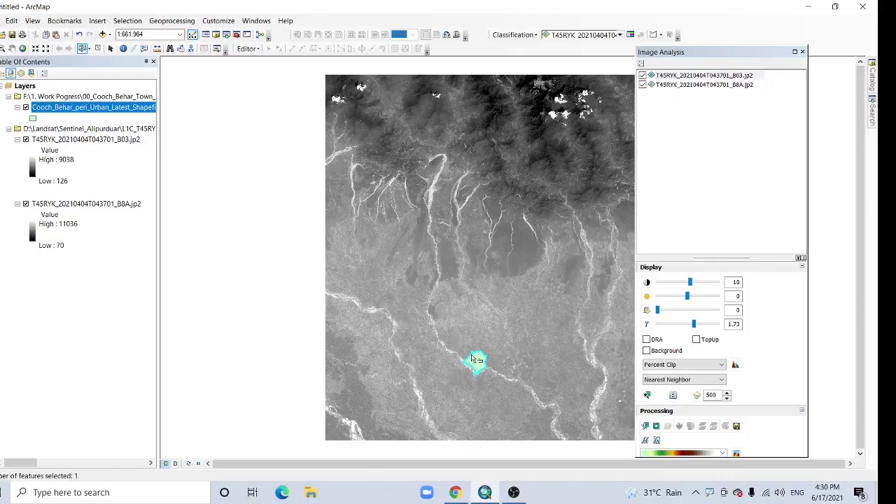
Step: Clip the B03 and B8A images to the selected boundary polygon
{"action": "left_click", "coordinate": [645, 426]}
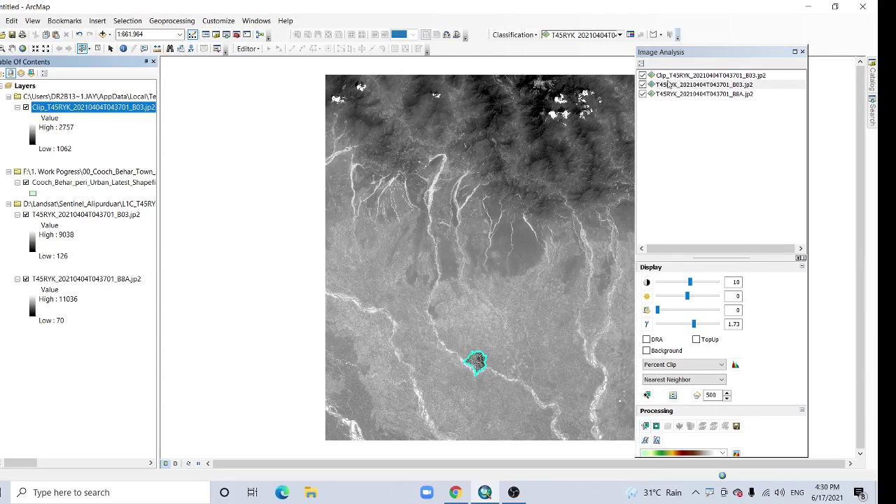
{"action": "left_click", "coordinate": [674, 94]}
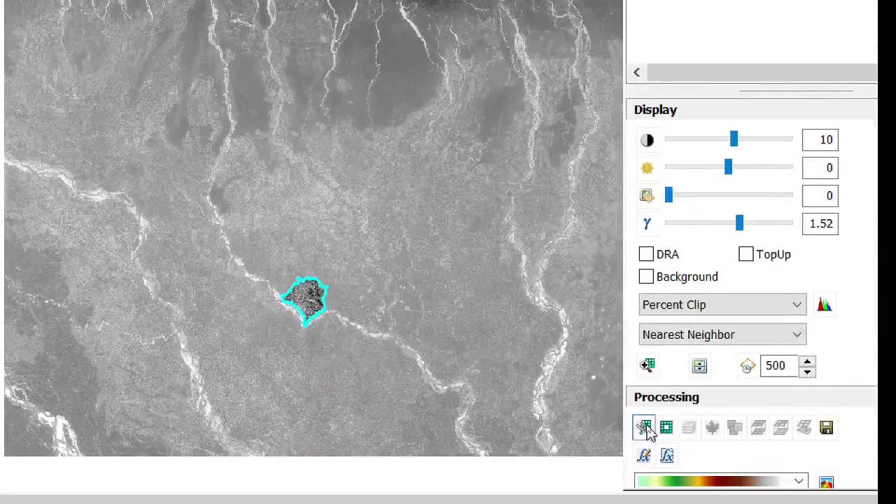
{"action": "left_click", "coordinate": [646, 429]}
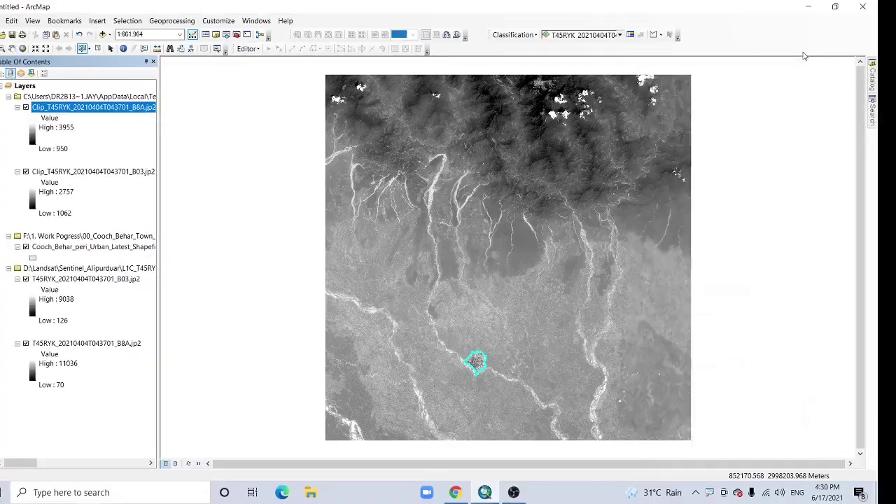
Step: Remove the original full-scene B03 and B8A layers from the map
{"action": "left_click", "coordinate": [82, 281]}
{"action": "left_click", "coordinate": [71, 344], "text": "ctrl"}
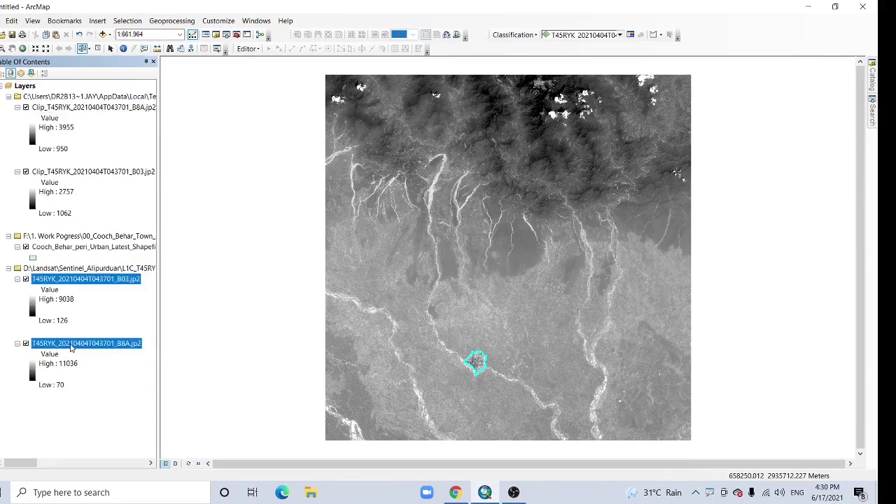
{"action": "right_click", "coordinate": [71, 348]}
{"action": "left_click", "coordinate": [98, 364]}
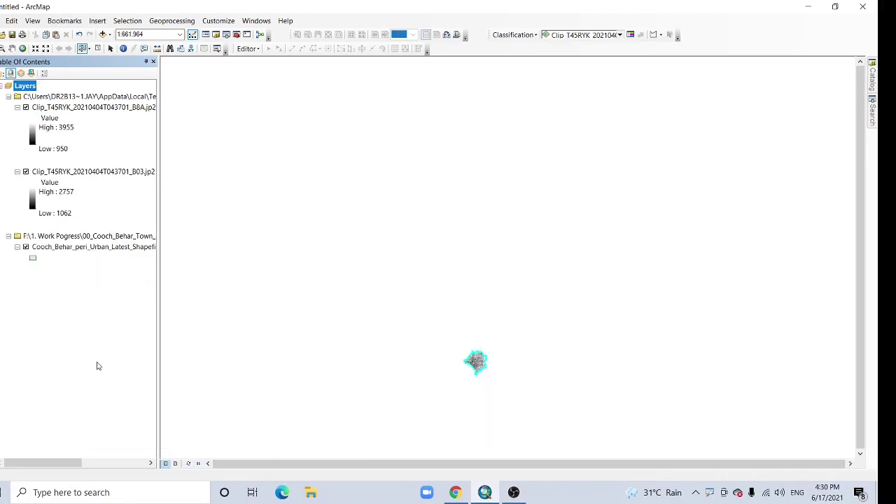
Step: Rename the clipped B8A layer to Band_8A in its Layer Properties
{"action": "left_click", "coordinate": [84, 109]}
{"action": "right_click", "coordinate": [85, 107]}
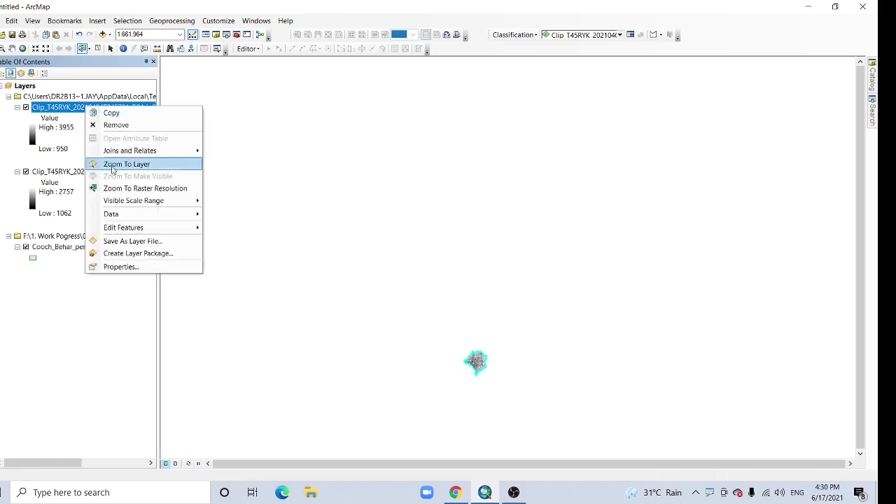
{"action": "left_click", "coordinate": [123, 266]}
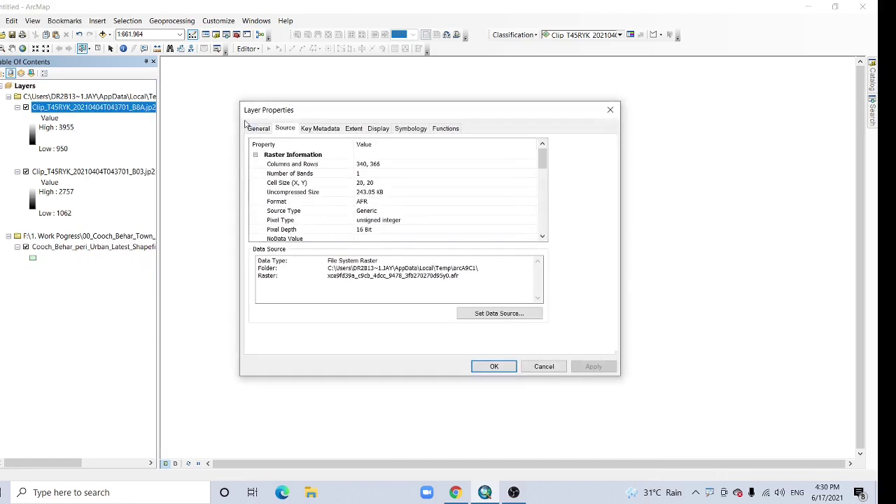
{"action": "left_click", "coordinate": [258, 130]}
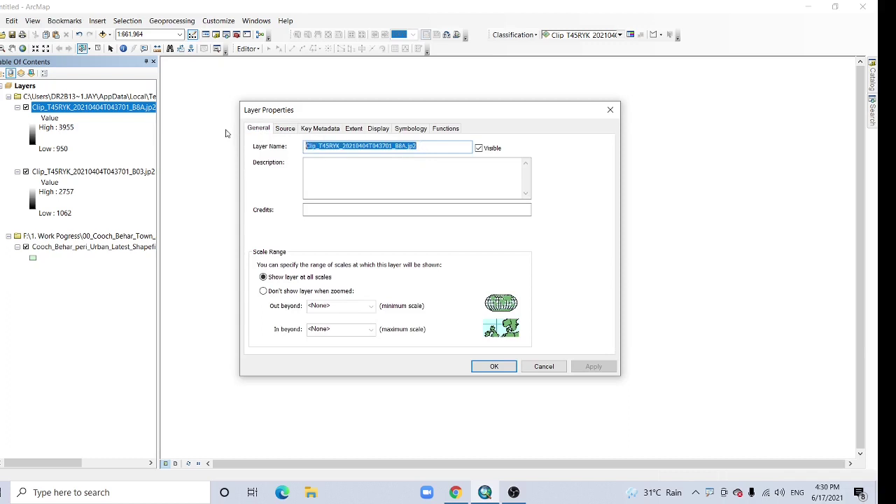
{"action": "type", "text": "Bend_8A"}
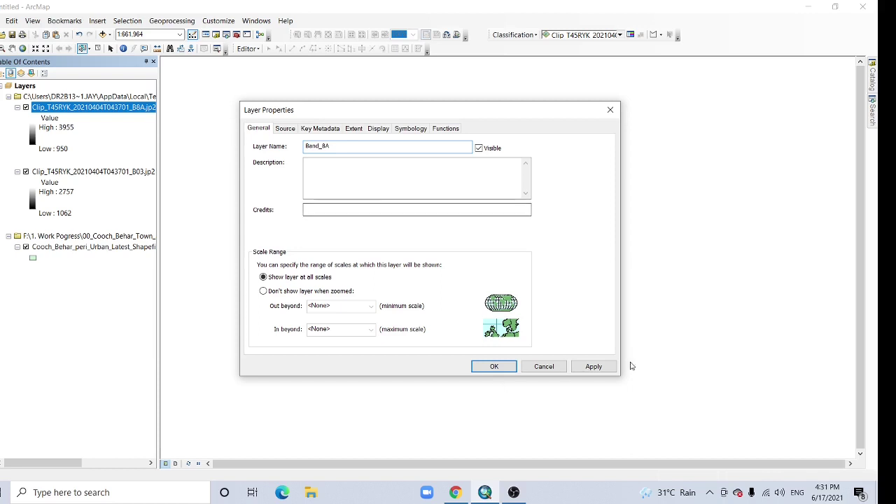
{"action": "left_click", "coordinate": [592, 367]}
{"action": "left_click", "coordinate": [476, 364]}
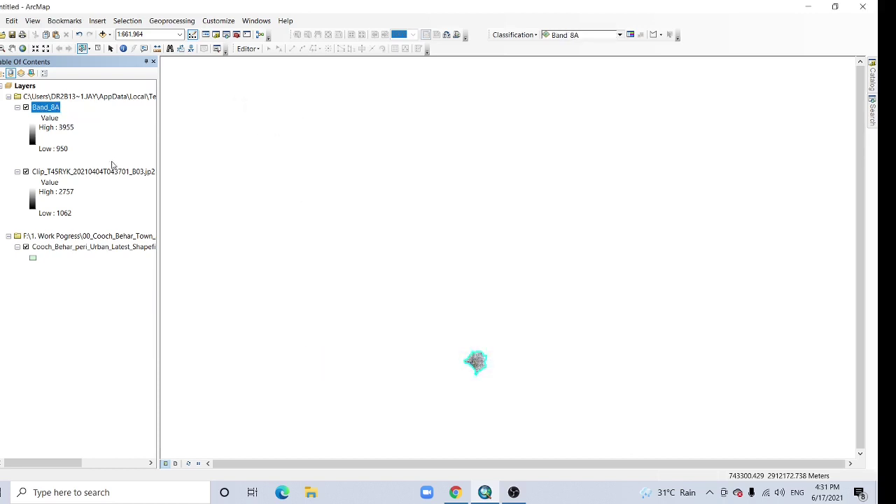
Step: Rename the clipped B03 layer to Band_3 in its Layer Properties
{"action": "double_click", "coordinate": [93, 175]}
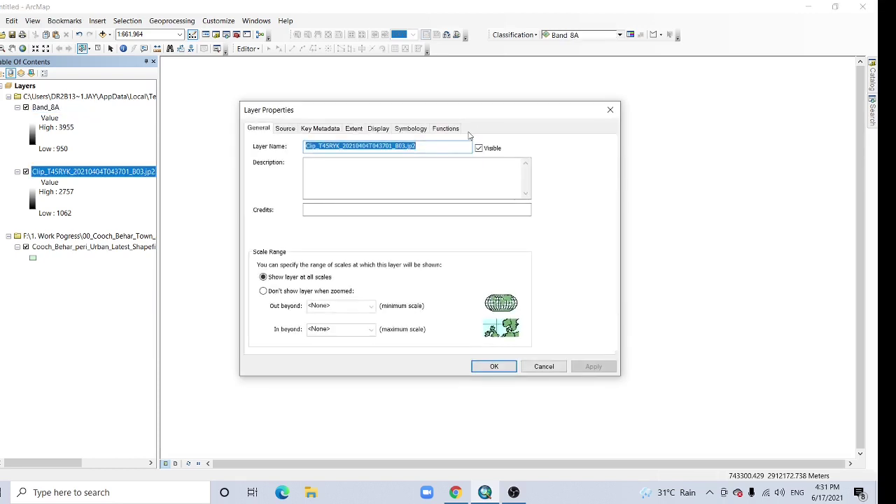
{"action": "type", "text": "Be"}
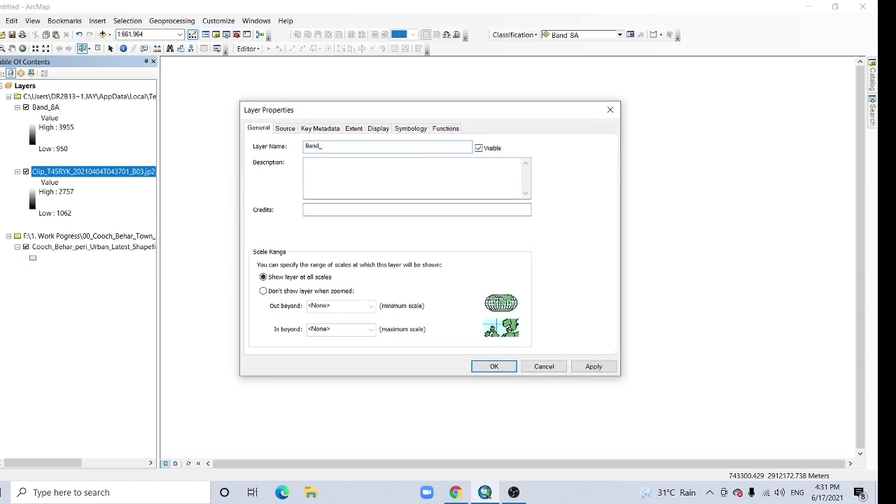
{"action": "left_click", "coordinate": [594, 366]}
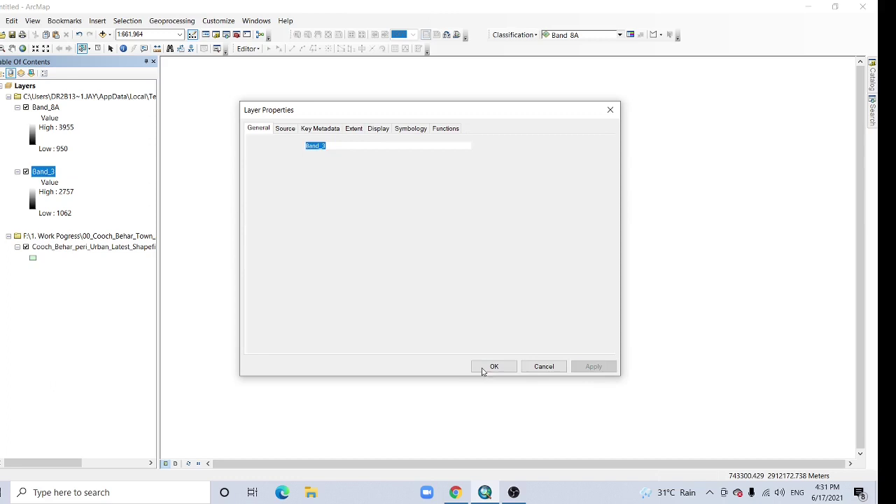
{"action": "left_click", "coordinate": [494, 367]}
{"action": "left_click", "coordinate": [56, 108]}
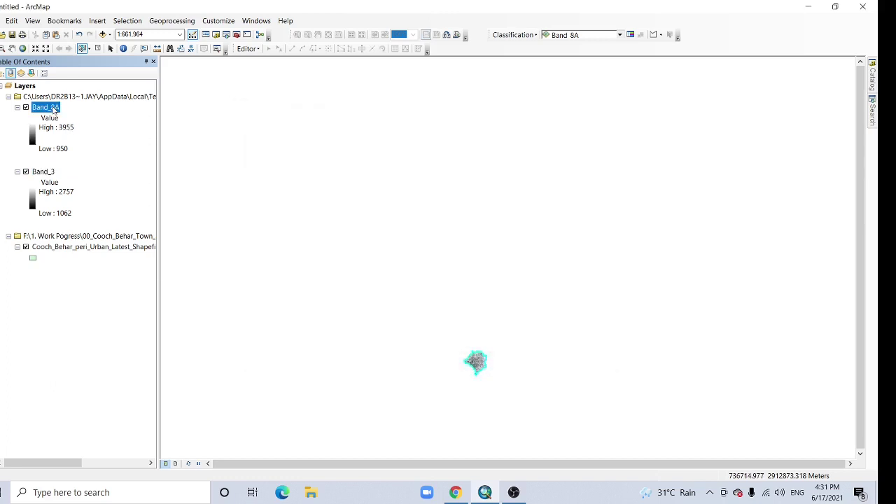
Step: Zoom to Band_8A's extent and locate Raster Calculator under Spatial Analyst Tools > Map Algebra
{"action": "right_click", "coordinate": [55, 109]}
{"action": "left_click", "coordinate": [111, 166]}
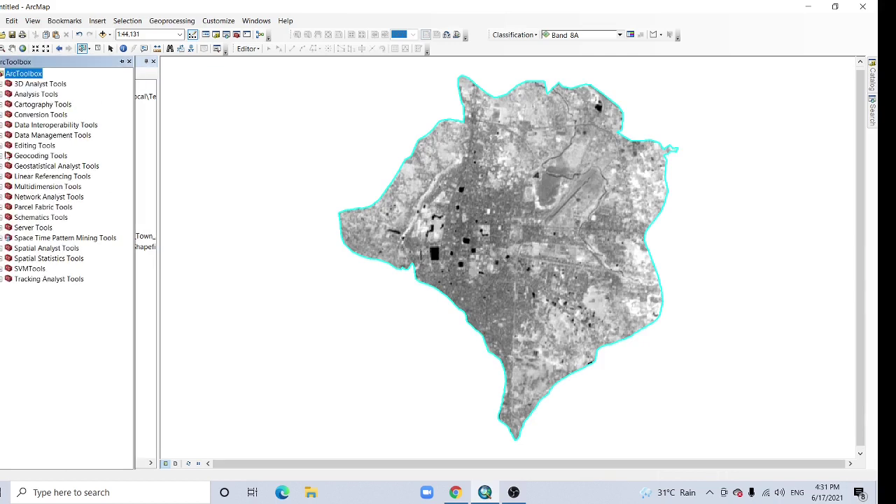
{"action": "left_click", "coordinate": [3, 249]}
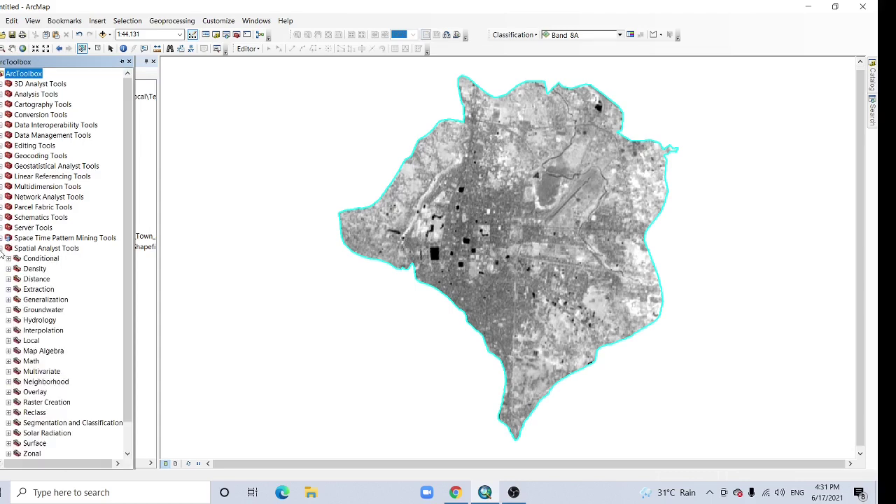
{"action": "left_click", "coordinate": [9, 352]}
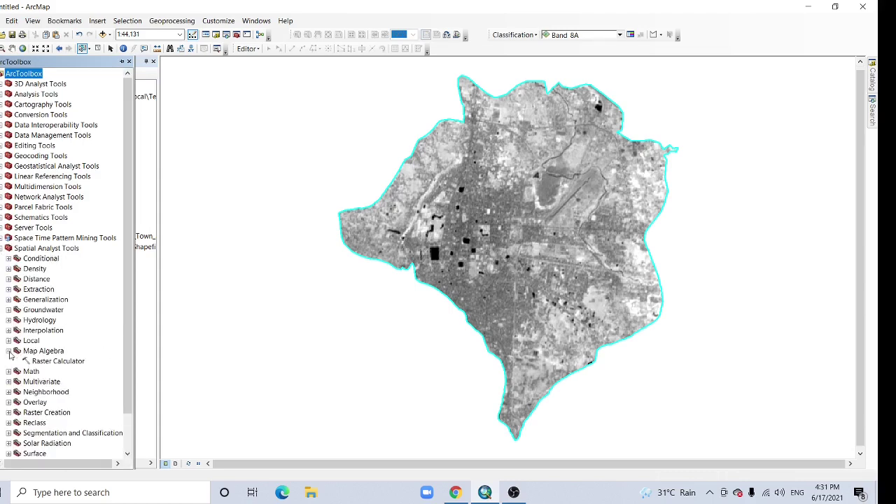
{"action": "left_click", "coordinate": [55, 362]}
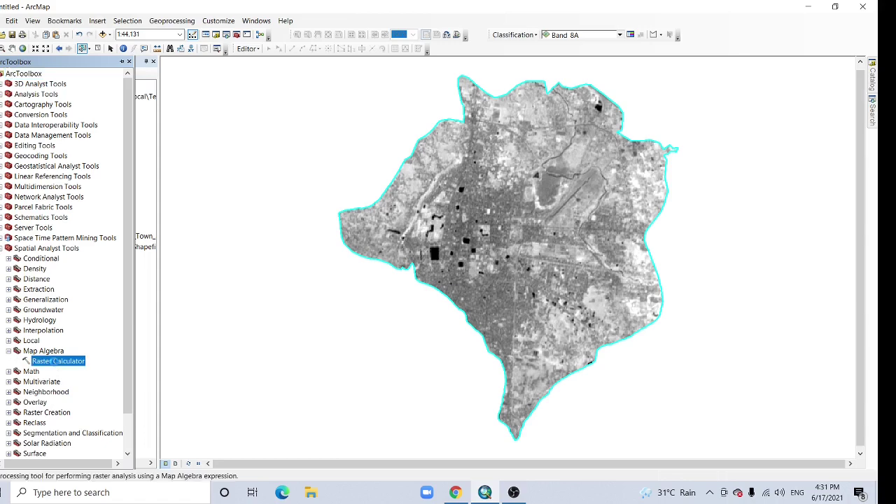
Step: In Raster Calculator, build the numerator Float("Band_3" - "Band_8A")
{"action": "double_click", "coordinate": [55, 362]}
{"action": "left_click", "coordinate": [423, 172]}
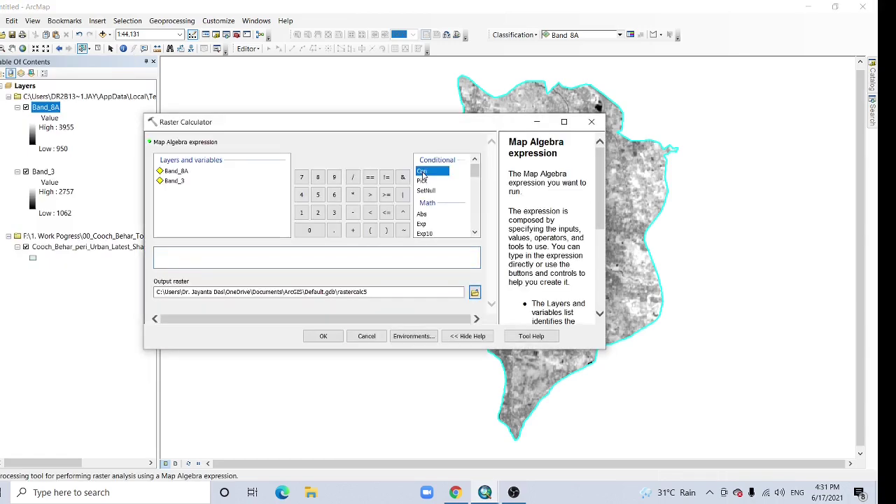
{"action": "scroll", "coordinate": [424, 168], "scroll_direction": "down", "scroll_amount": 3}
{"action": "left_click", "coordinate": [427, 159]}
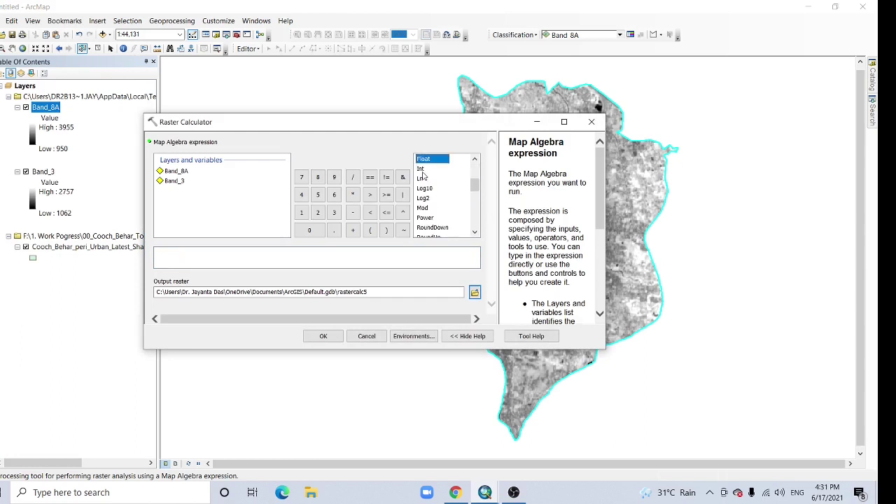
{"action": "double_click", "coordinate": [429, 160]}
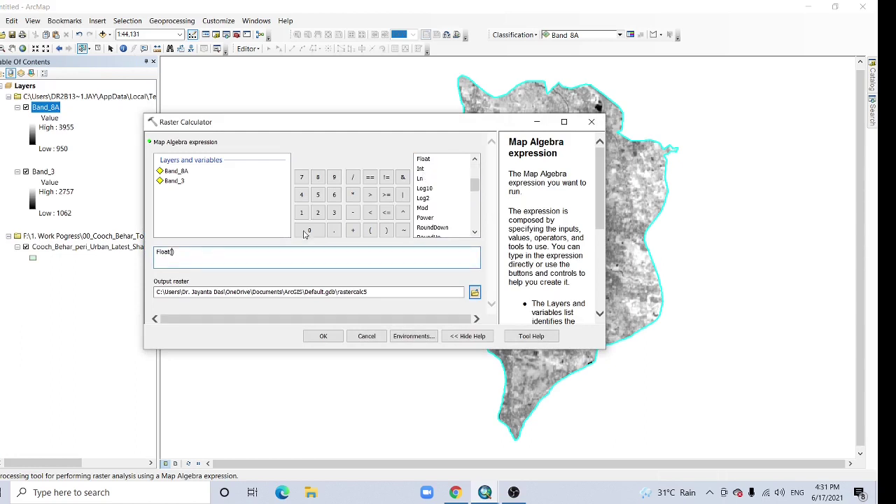
{"action": "double_click", "coordinate": [173, 181]}
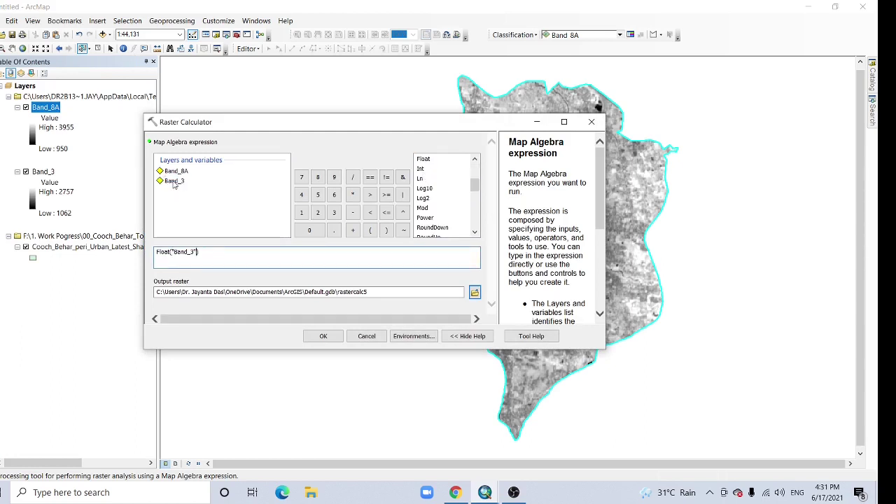
{"action": "left_click", "coordinate": [352, 213]}
{"action": "double_click", "coordinate": [183, 172]}
Step: Complete the expression with / Float("Band_3" + "Band_8A") and browse for the output raster location
{"action": "left_click", "coordinate": [353, 177]}
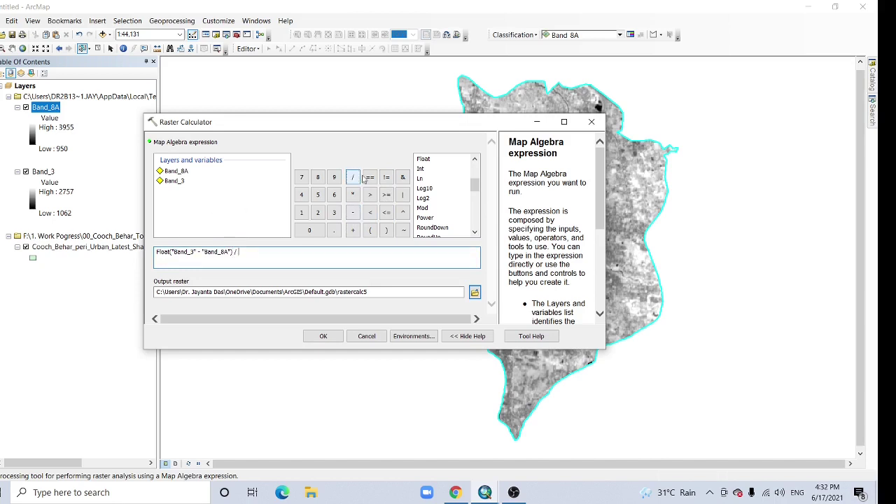
{"action": "double_click", "coordinate": [423, 160]}
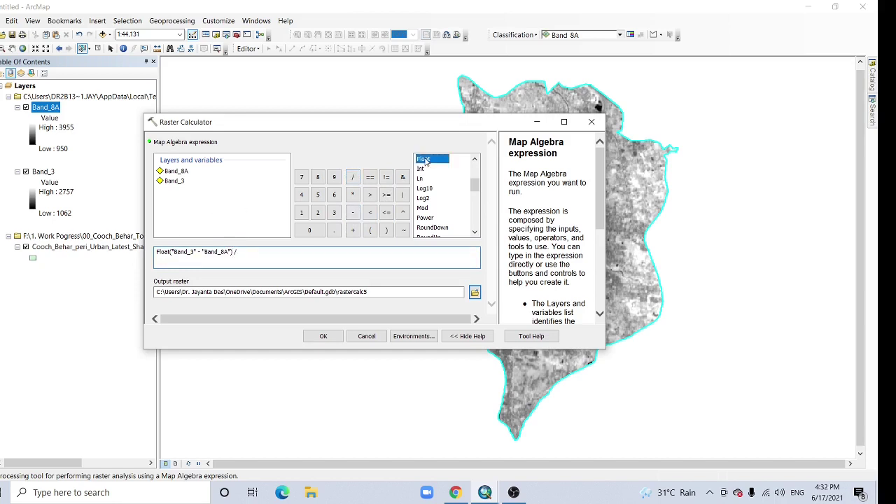
{"action": "double_click", "coordinate": [174, 182]}
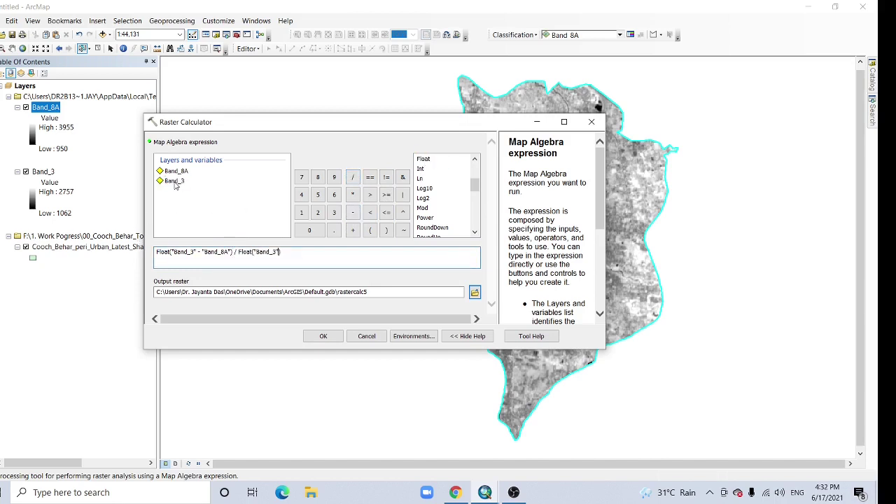
{"action": "left_click", "coordinate": [352, 231]}
{"action": "double_click", "coordinate": [174, 172]}
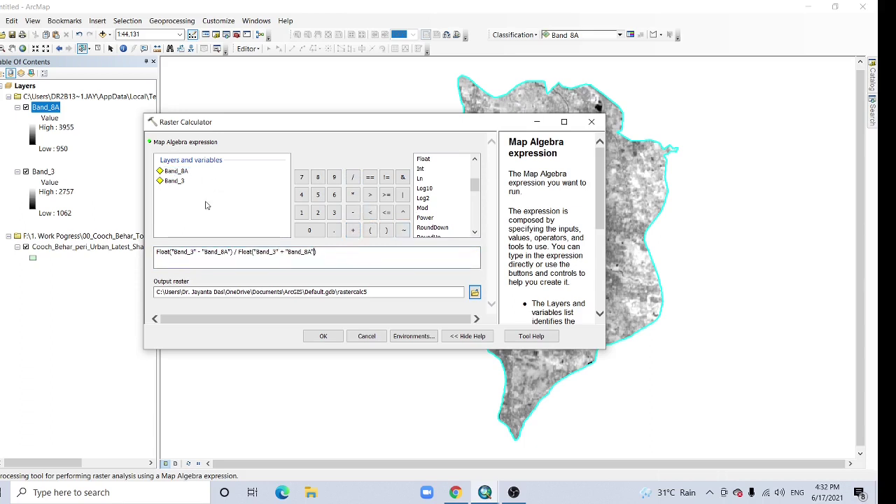
{"action": "left_click", "coordinate": [474, 292]}
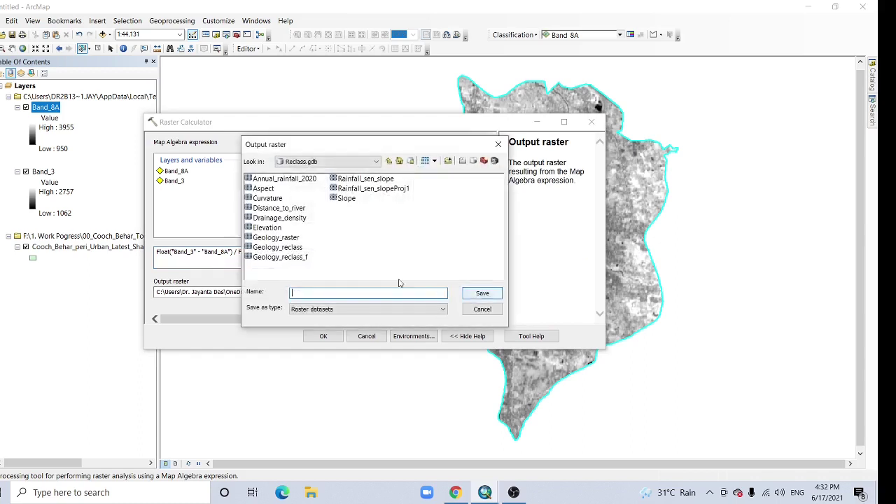
Step: Create a new NDWI folder in the Cooch Behar project folder and open it
{"action": "left_click", "coordinate": [390, 161]}
{"action": "left_click", "coordinate": [464, 162]}
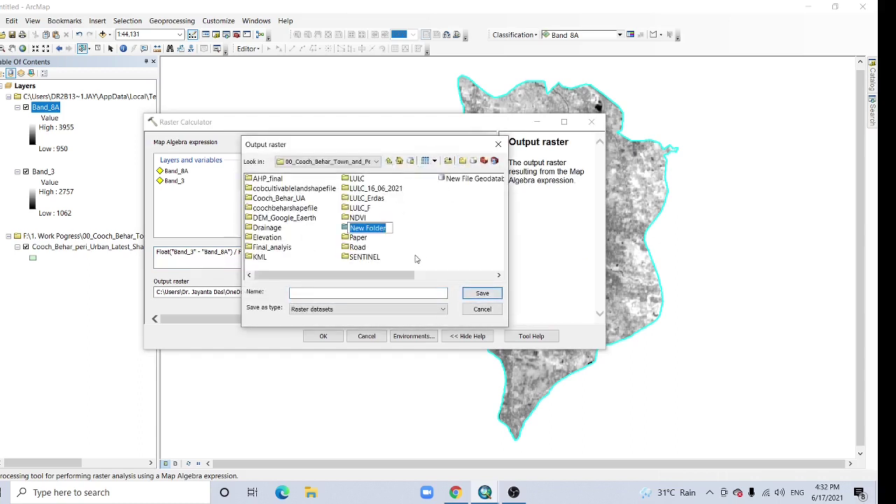
{"action": "type", "text": "NDW"}
{"action": "key", "text": "Return"}
{"action": "double_click", "coordinate": [359, 227]}
{"action": "left_click", "coordinate": [321, 293]}
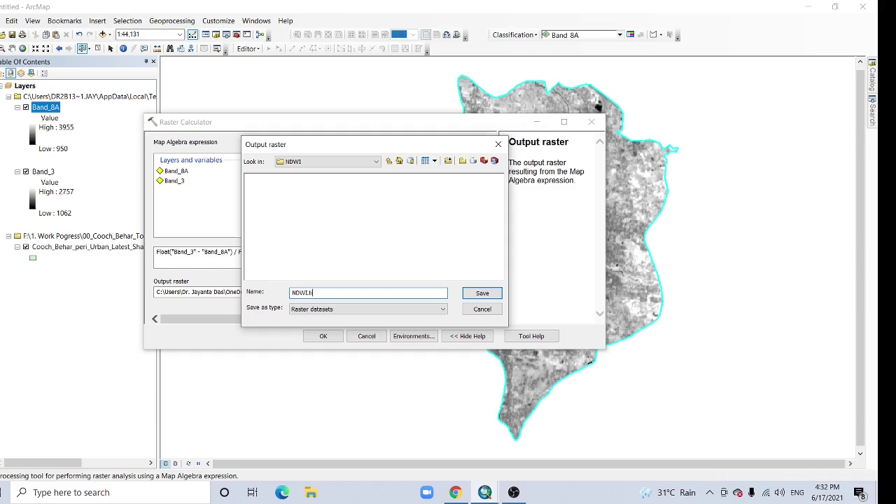
Step: Save the output as NDWI.tif and run the Raster Calculator
{"action": "type", "text": "NDWI.tif"}
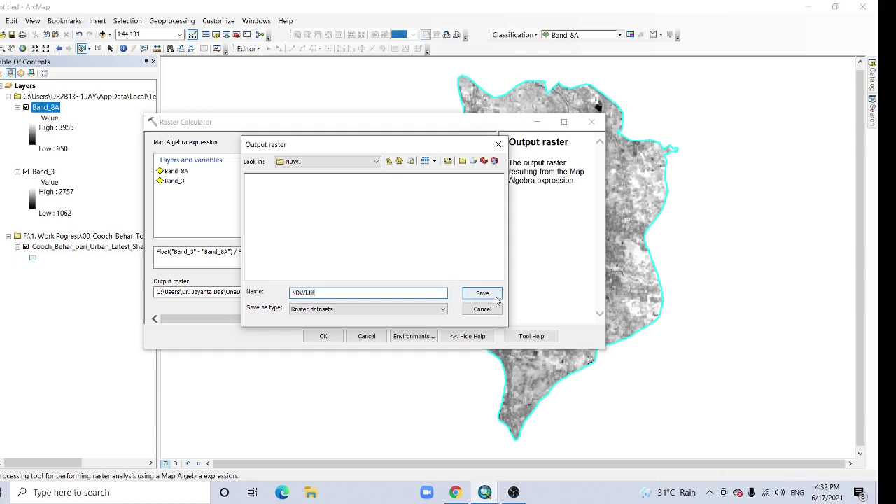
{"action": "left_click", "coordinate": [481, 293]}
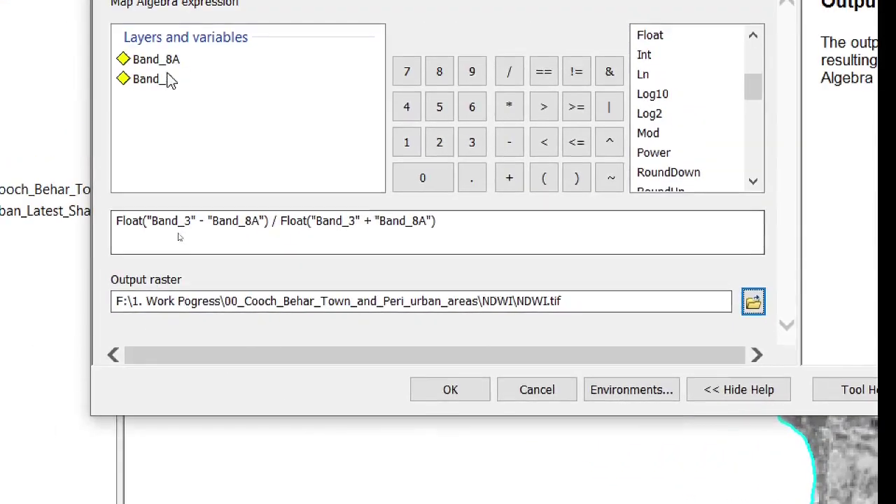
{"action": "left_click", "coordinate": [144, 229]}
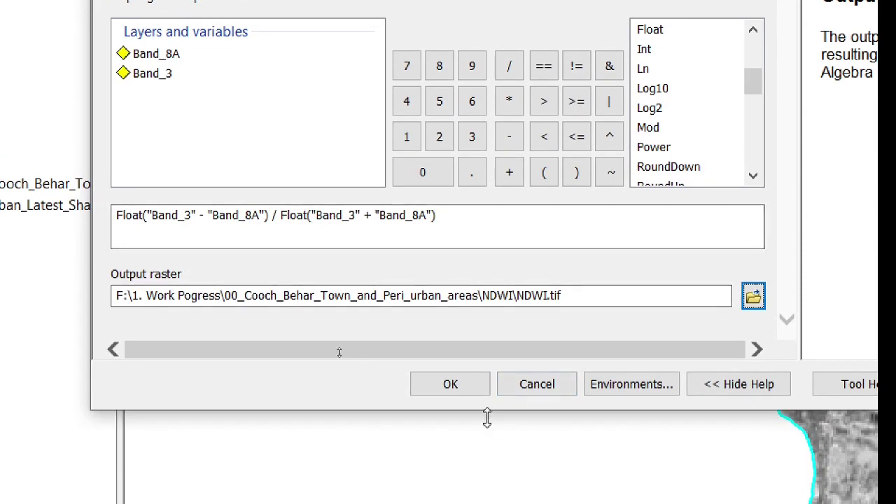
{"action": "left_click", "coordinate": [452, 385]}
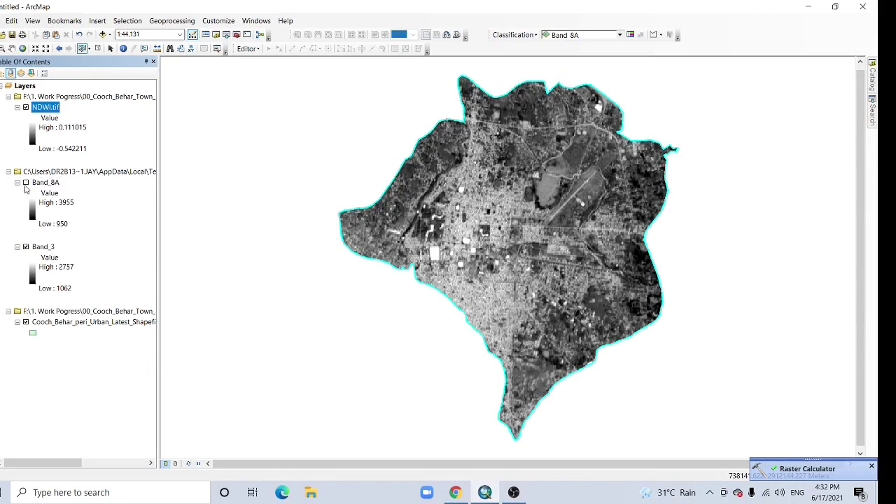
Step: Hide Band_3 and symbolize NDWI.tif with the red-yellow-blue colour ramp
{"action": "left_click", "coordinate": [26, 247]}
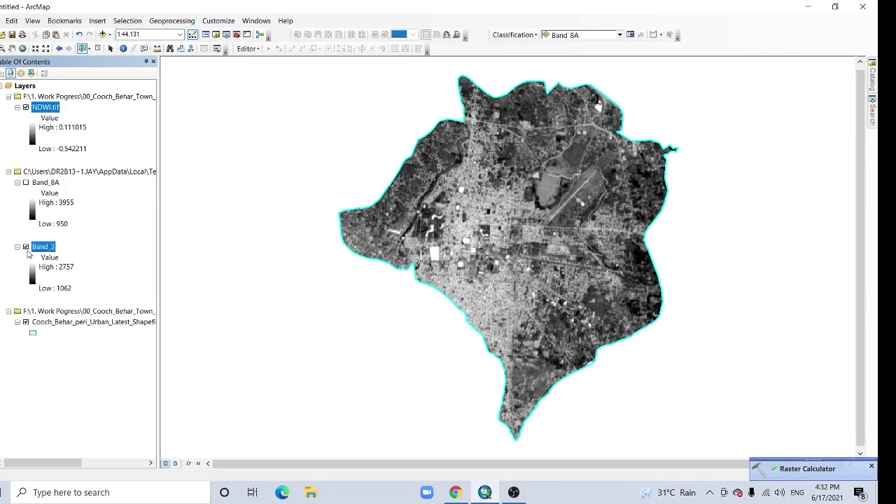
{"action": "double_click", "coordinate": [40, 108]}
{"action": "left_click", "coordinate": [404, 133]}
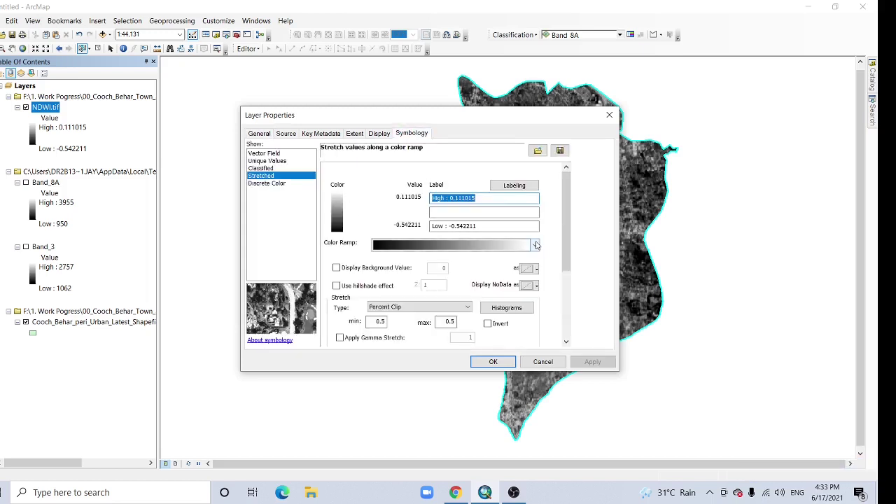
{"action": "left_click", "coordinate": [536, 245]}
{"action": "left_click", "coordinate": [516, 189]}
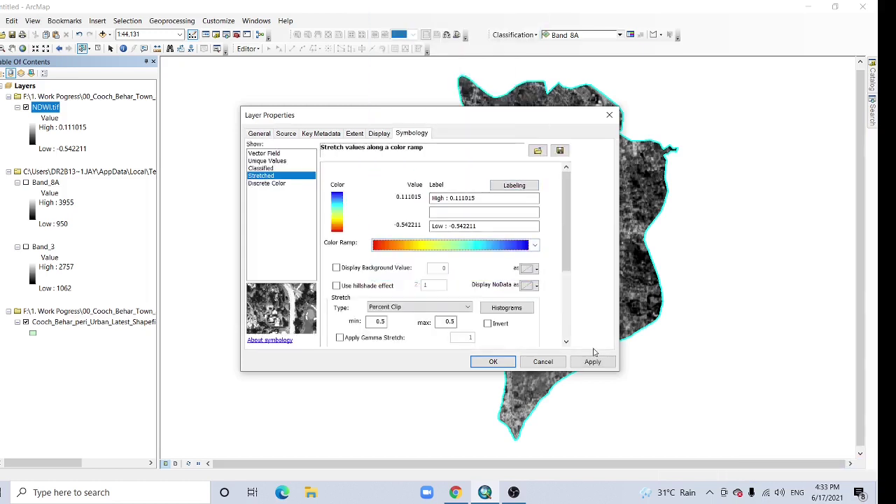
{"action": "left_click", "coordinate": [592, 361]}
{"action": "left_click", "coordinate": [474, 364]}
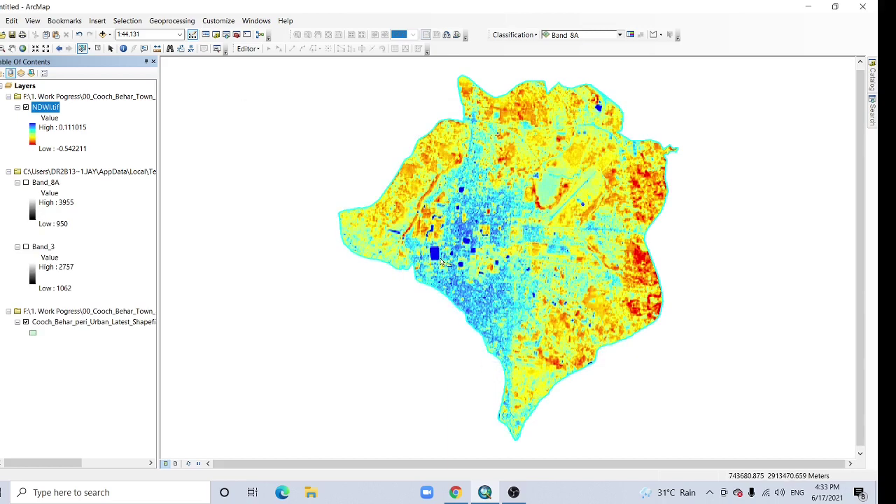
{"action": "scroll", "coordinate": [442, 262], "scroll_direction": "up", "scroll_amount": 2}
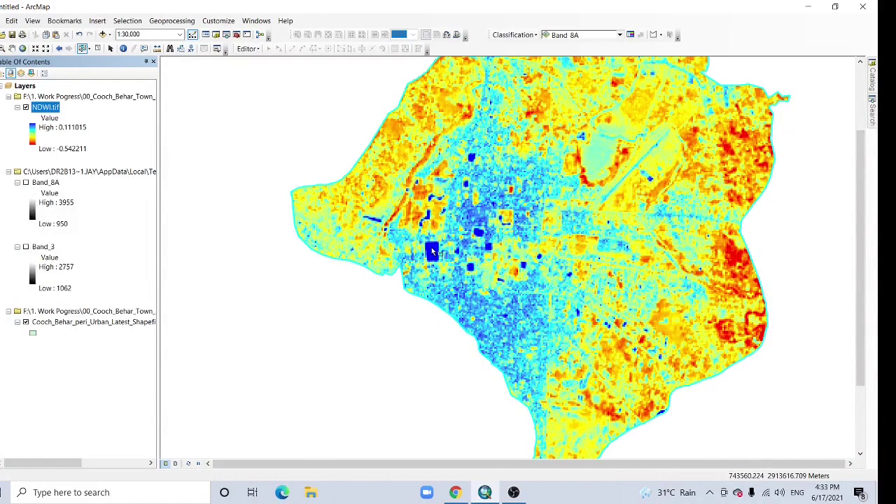
{"action": "scroll", "coordinate": [432, 251], "scroll_direction": "up", "scroll_amount": 1}
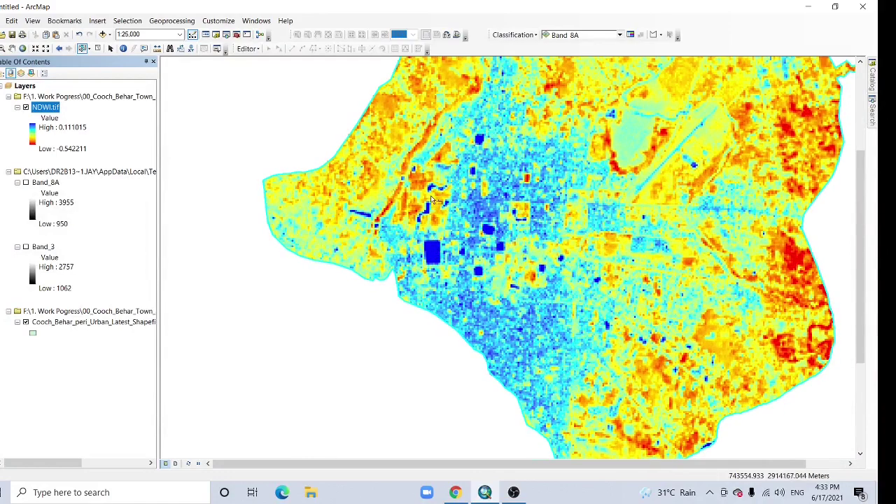
{"action": "left_click_drag", "start_coordinate": [560, 189], "coordinate": [466, 254]}
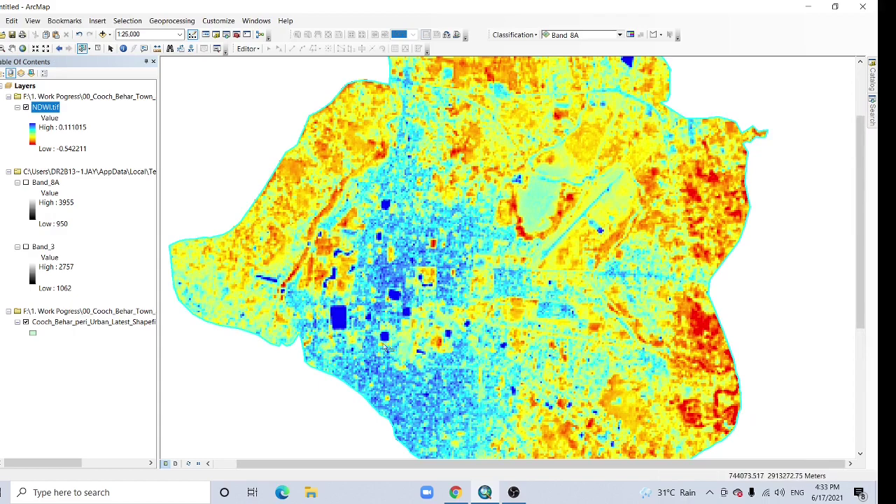
{"action": "scroll", "coordinate": [432, 293], "scroll_direction": "up", "scroll_amount": 2}
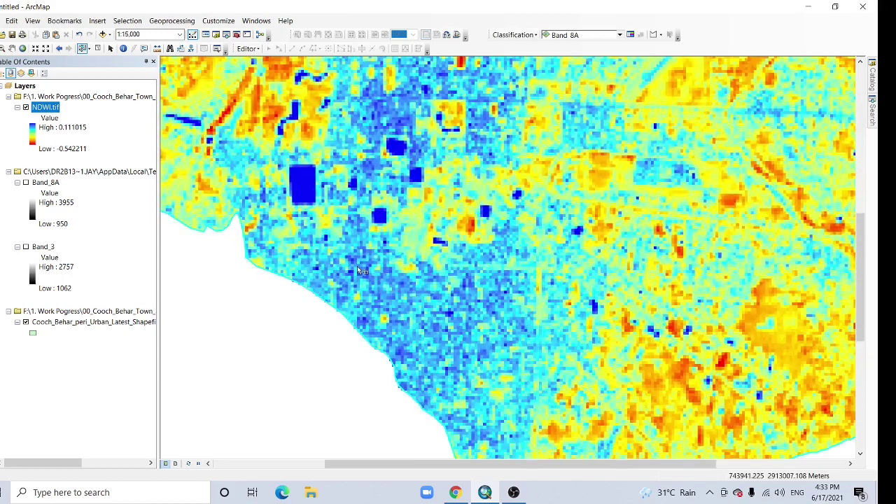
{"action": "scroll", "coordinate": [475, 283], "scroll_direction": "down", "scroll_amount": 2}
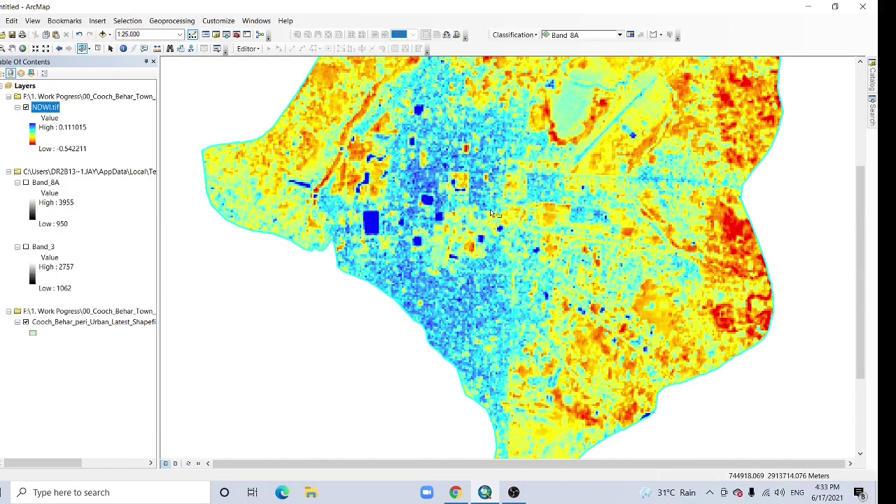
{"action": "scroll", "coordinate": [294, 203], "scroll_direction": "down", "scroll_amount": 1}
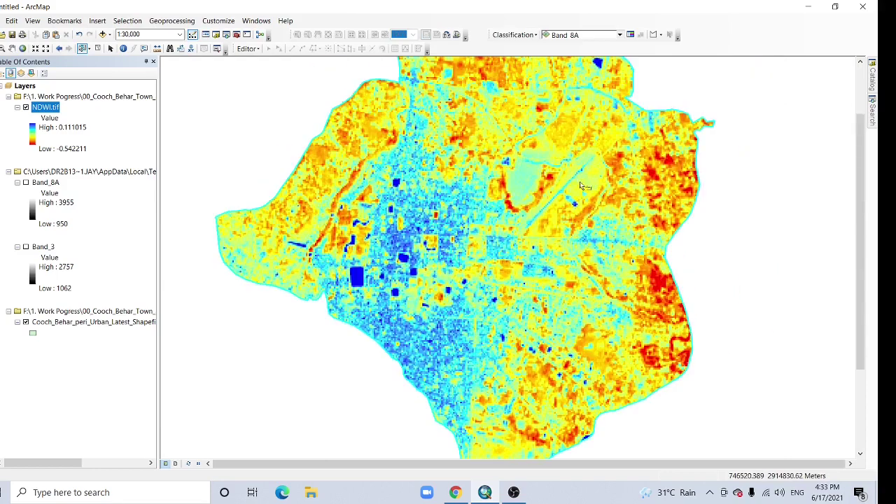
{"action": "left_click_drag", "start_coordinate": [660, 180], "coordinate": [635, 191]}
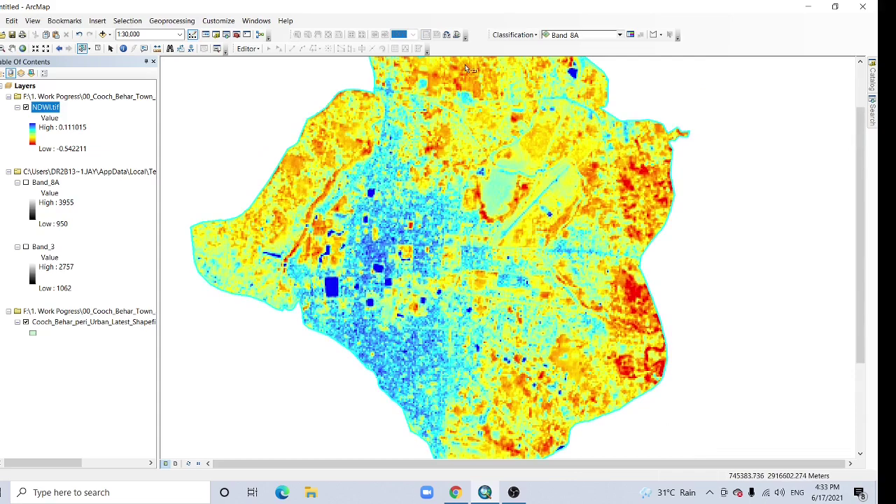
{"action": "left_click_drag", "start_coordinate": [461, 93], "coordinate": [503, 103]}
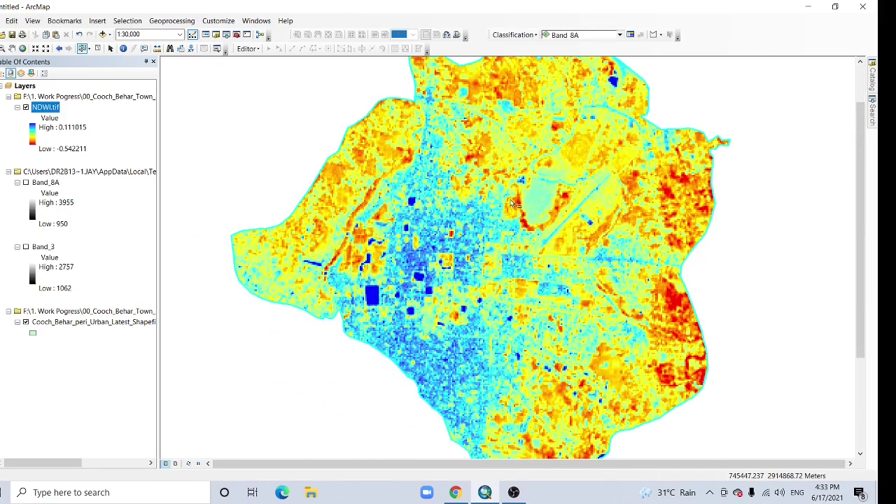
{"action": "scroll", "coordinate": [511, 203], "scroll_direction": "down", "scroll_amount": 2}
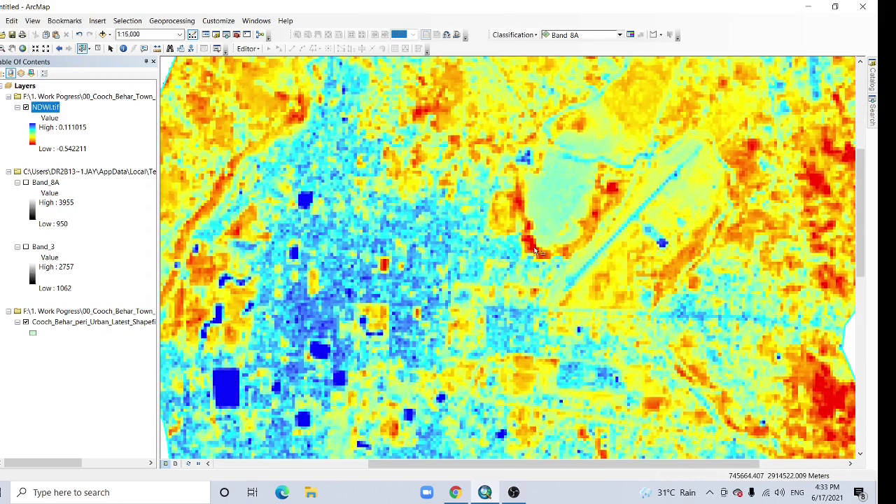
{"action": "scroll", "coordinate": [536, 251], "scroll_direction": "up", "scroll_amount": 2}
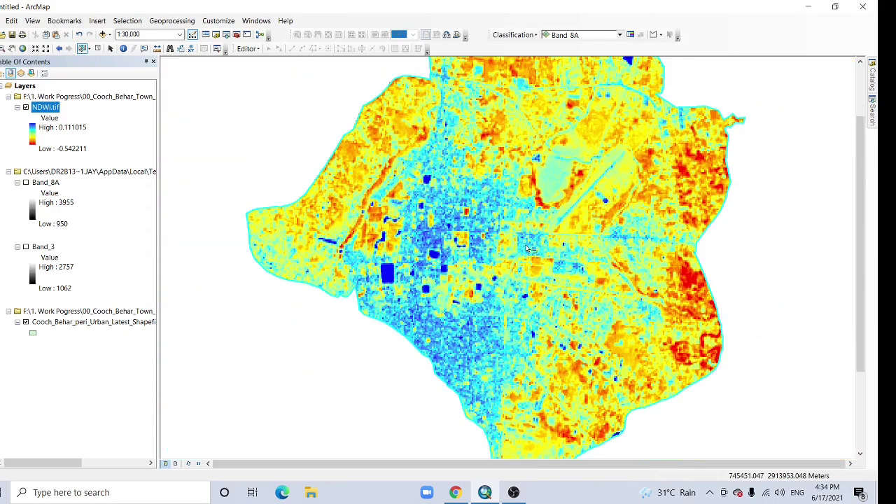